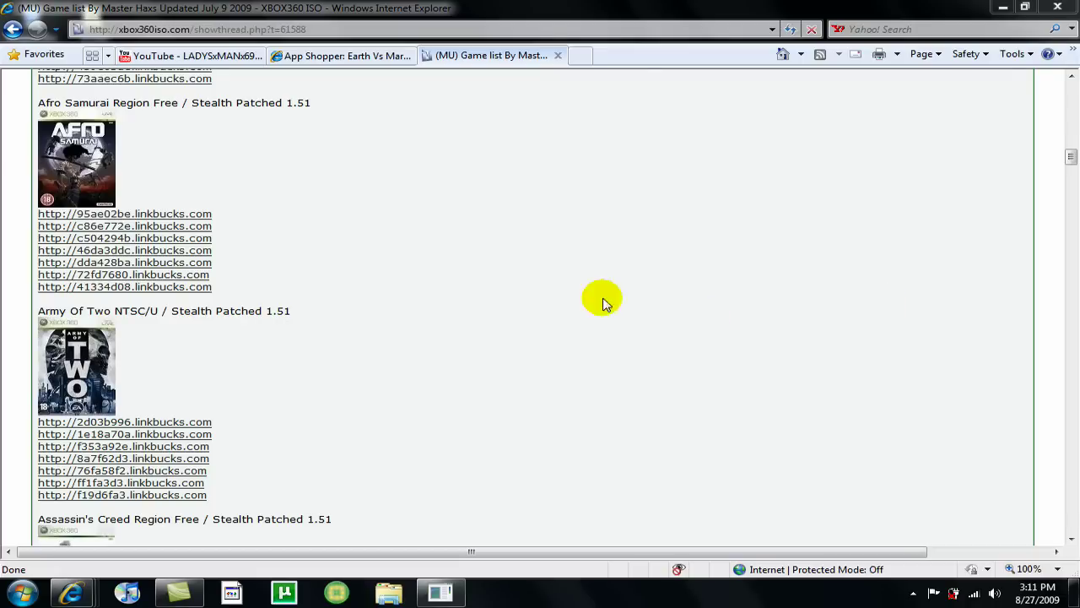
# Open the first Afro Samurai linkbucks link in a new tab and switch to it.
pyautogui.click(68, 213)
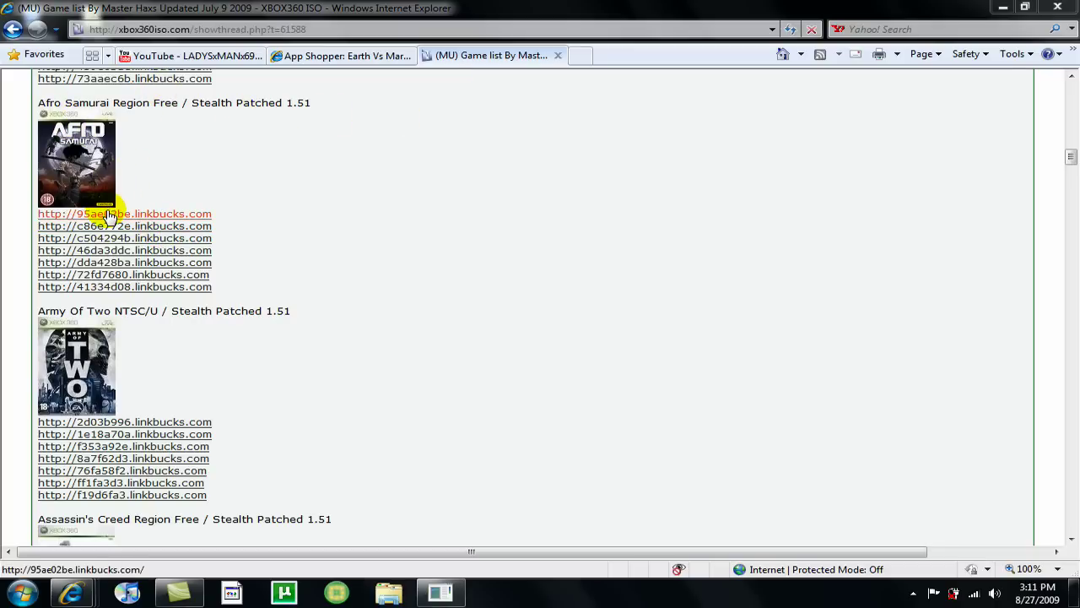
pyautogui.rightClick(108, 215)
pyautogui.click(167, 241)
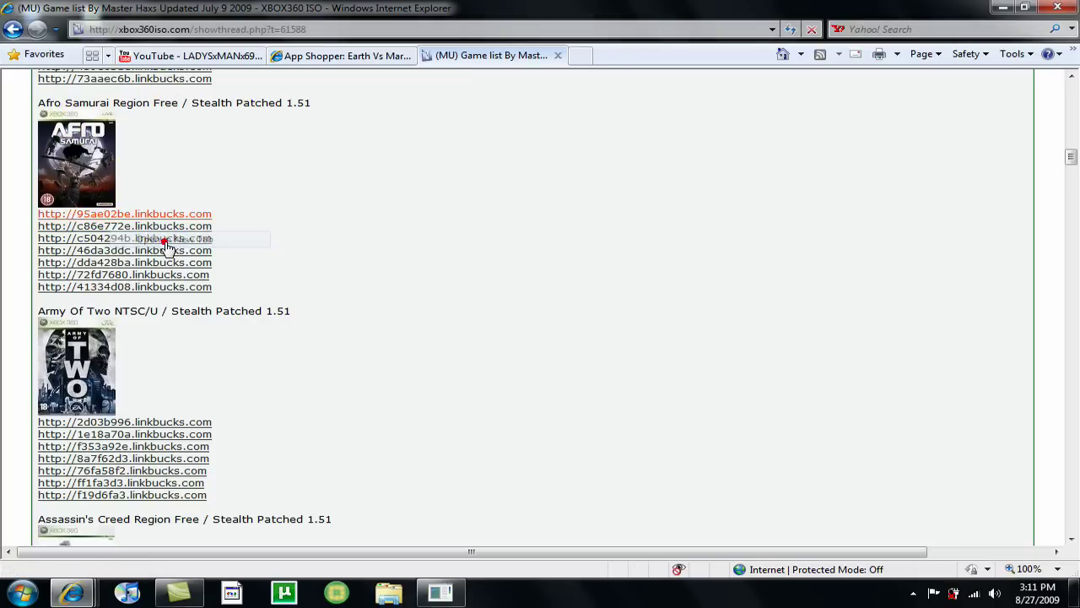
pyautogui.click(616, 55)
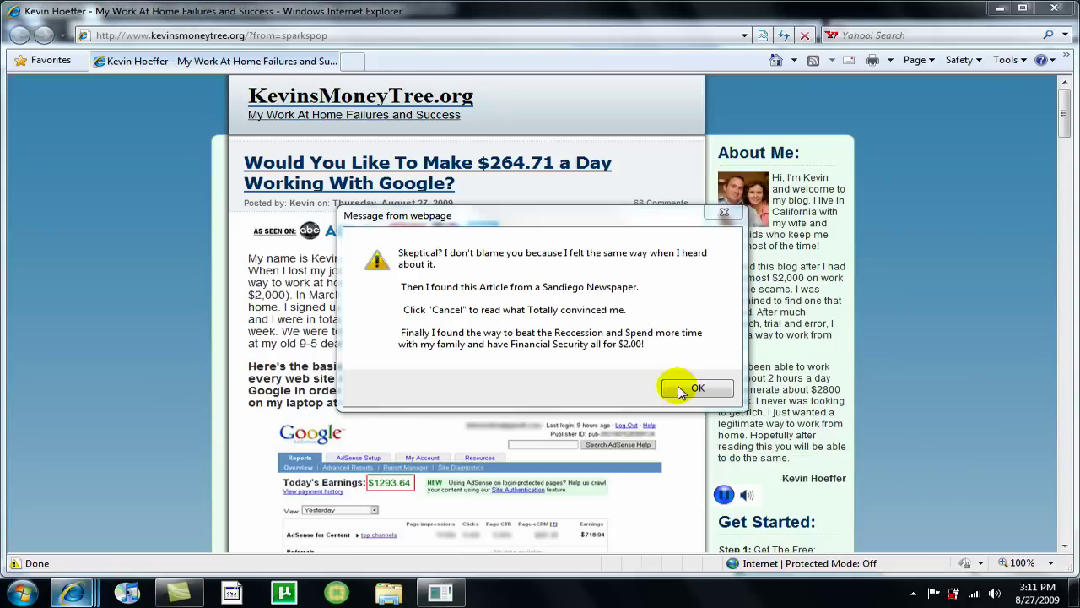
# Dismiss the ad alert and leave the ad page for the Megaupload part1 page.
pyautogui.click(682, 393)
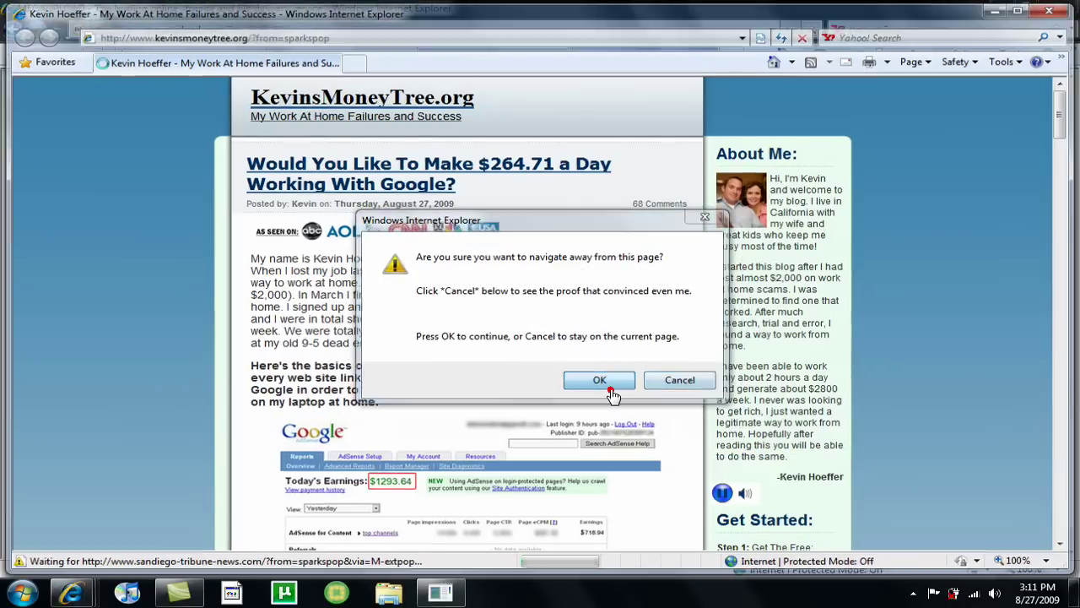
pyautogui.click(600, 380)
pyautogui.click(902, 158)
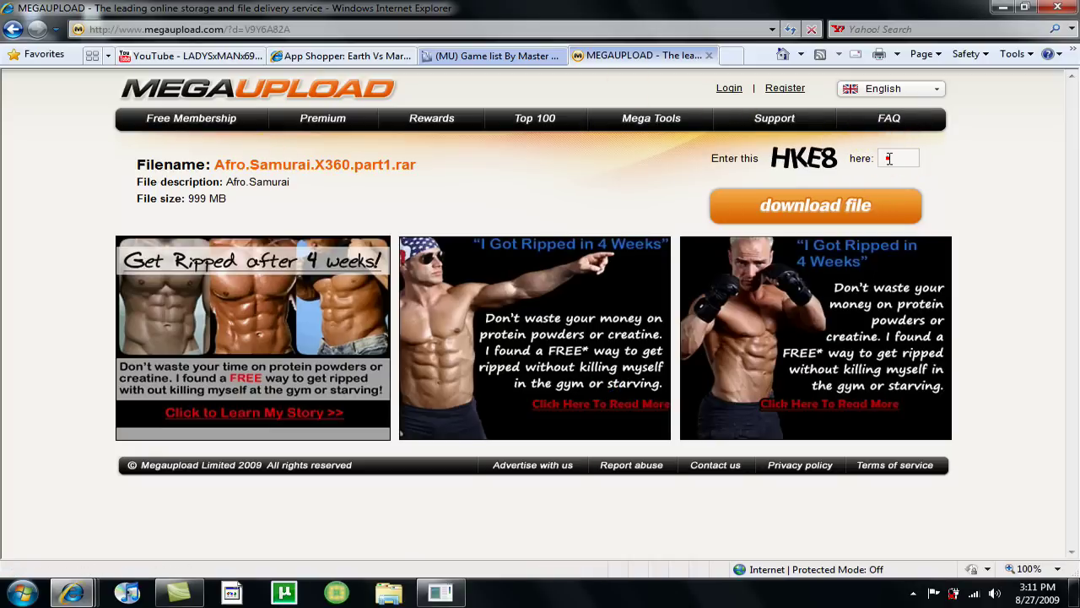
# Enter verification code hke8 and submit it to request the part1 download.
pyautogui.write('hke8')
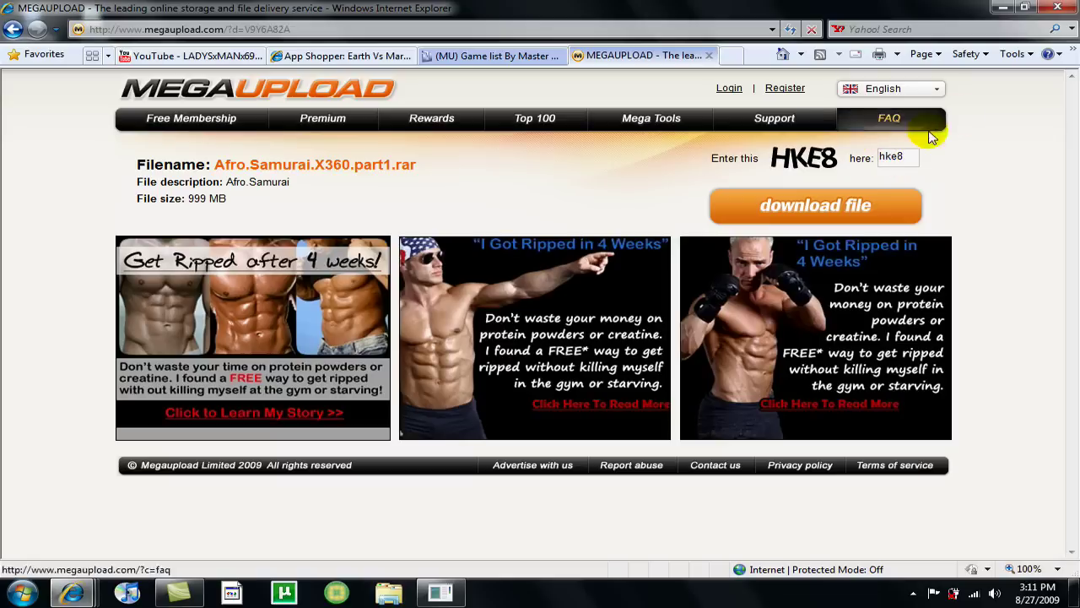
pyautogui.click(793, 207)
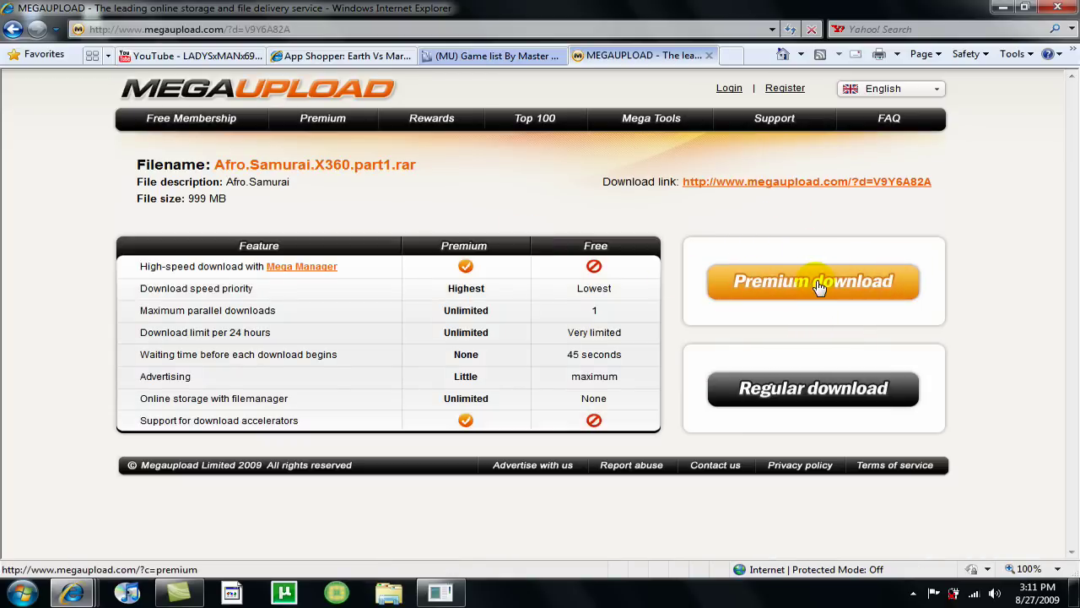
# Choose the free regular download, close the DesktopSmiley popup, and choose Save for part1.
pyautogui.click(819, 397)
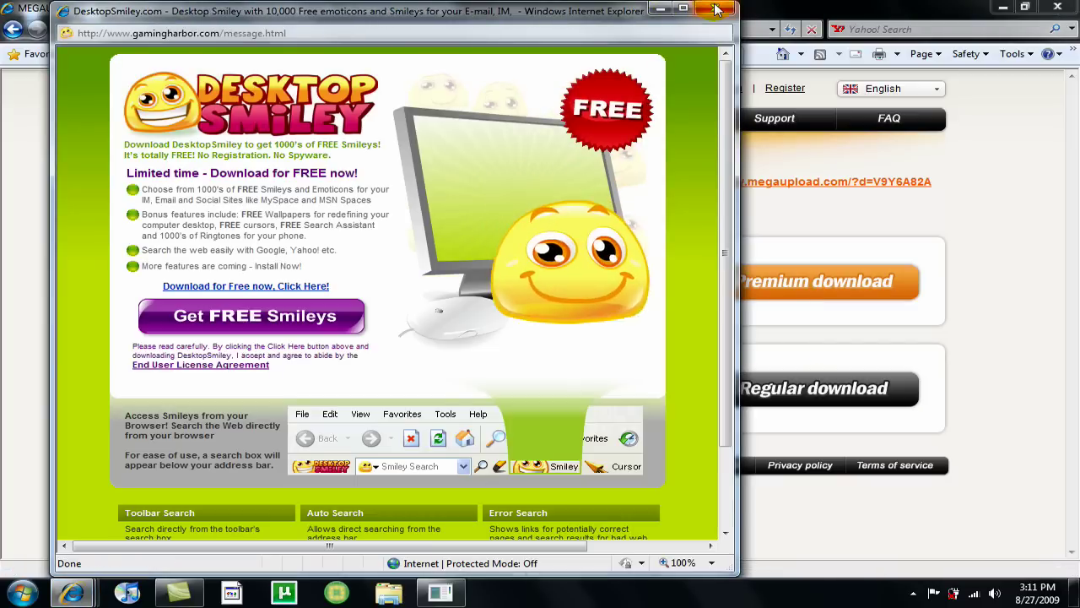
pyautogui.click(714, 10)
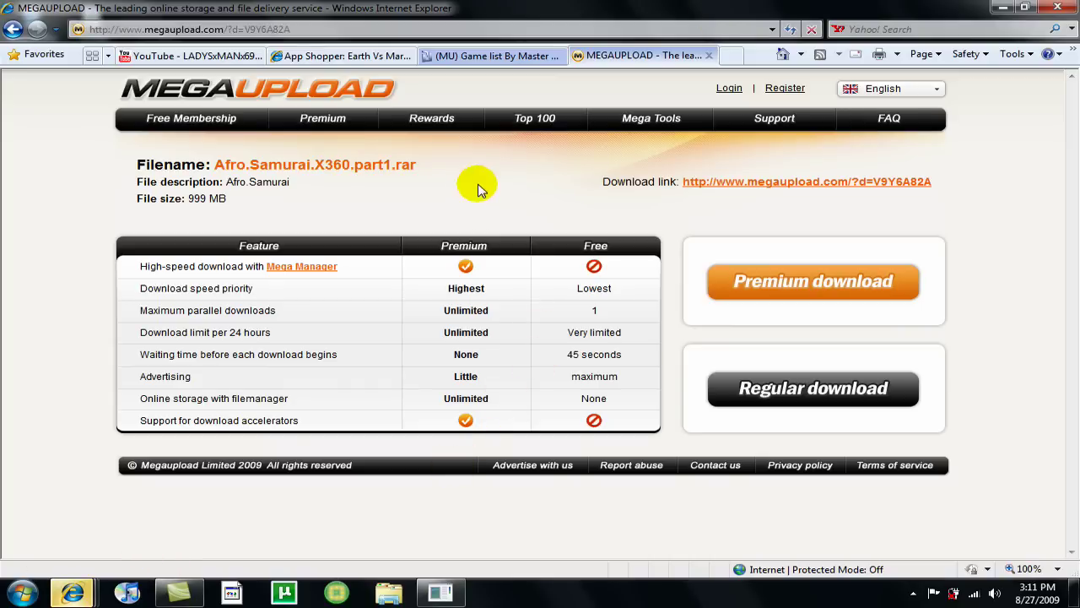
pyautogui.click(73, 593)
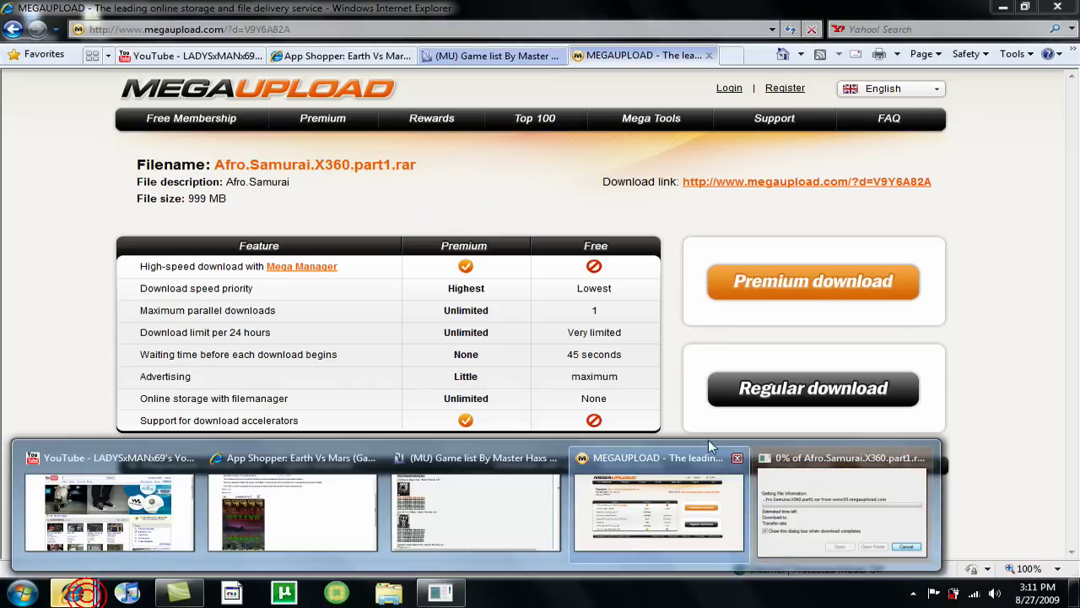
pyautogui.click(824, 488)
pyautogui.click(601, 314)
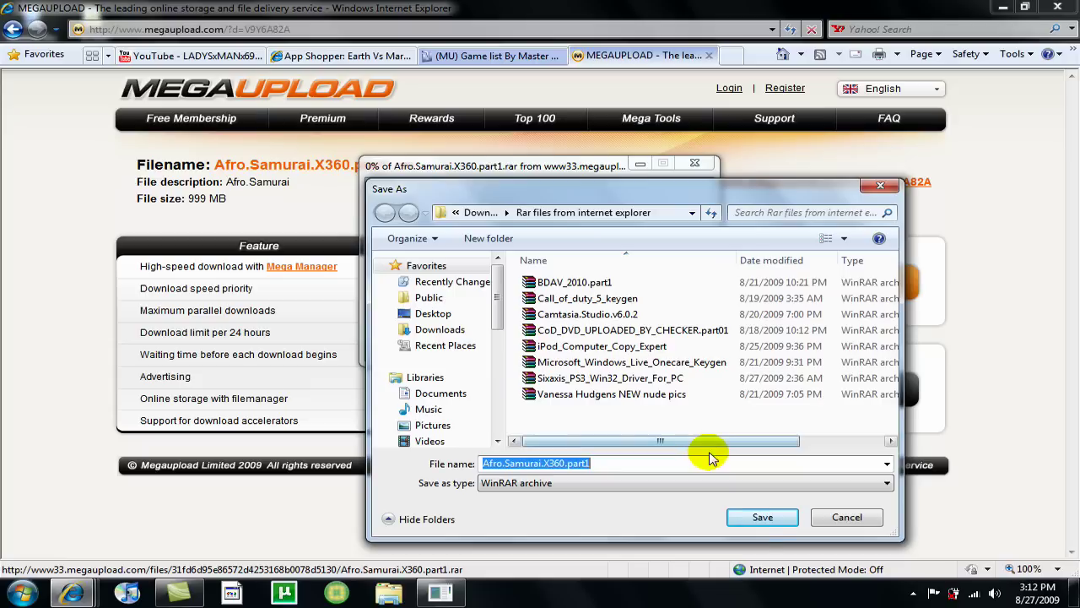
# Save part1 into the Rar files from internet explorer folder, then check the hidden tray icons.
pyautogui.click(763, 517)
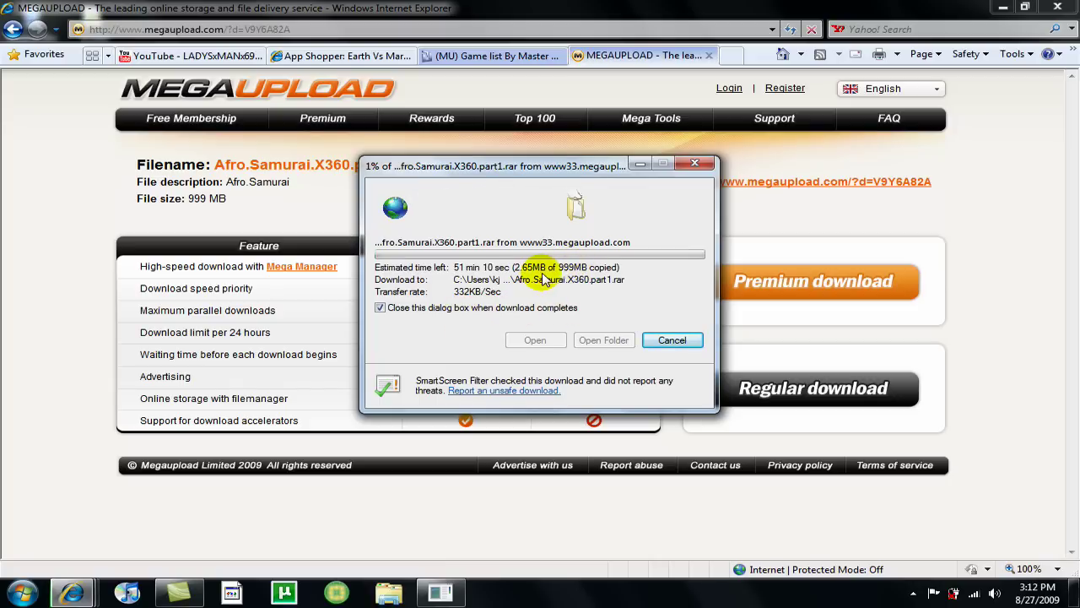
pyautogui.click(913, 594)
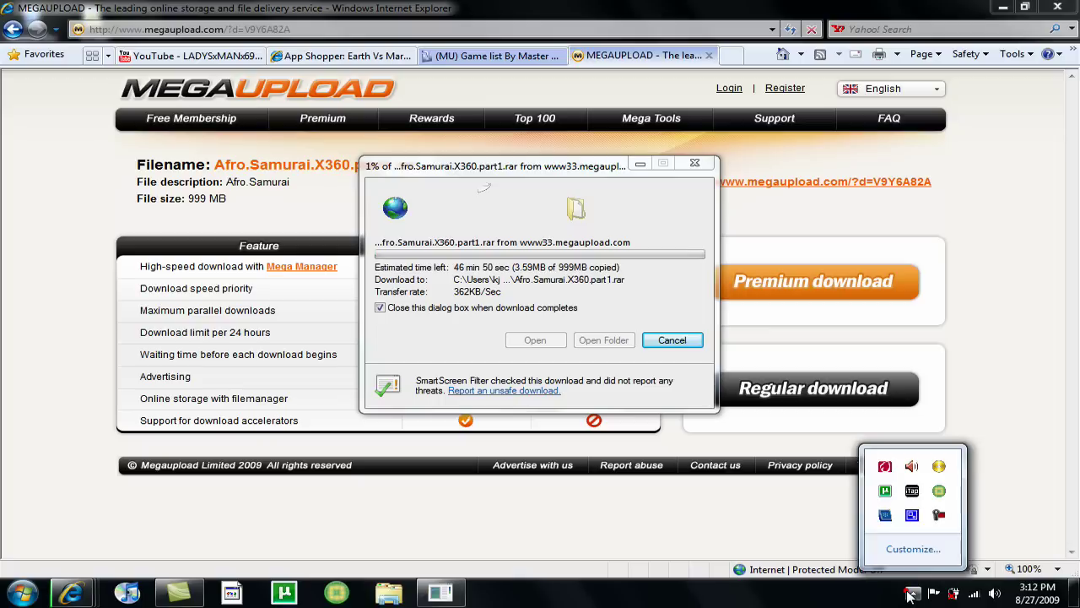
pyautogui.click(944, 518)
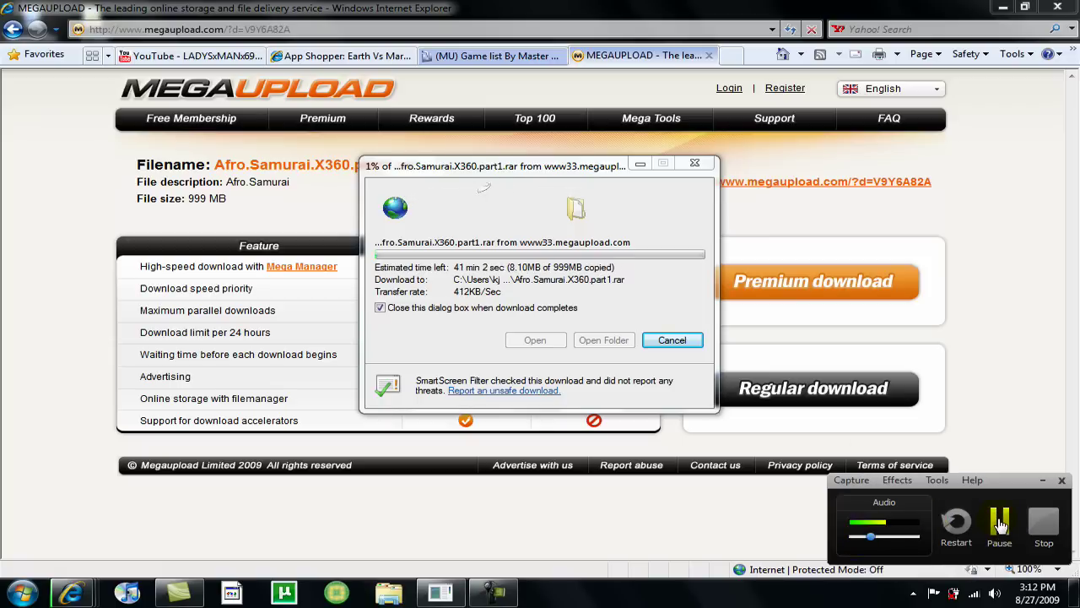
pyautogui.click(999, 525)
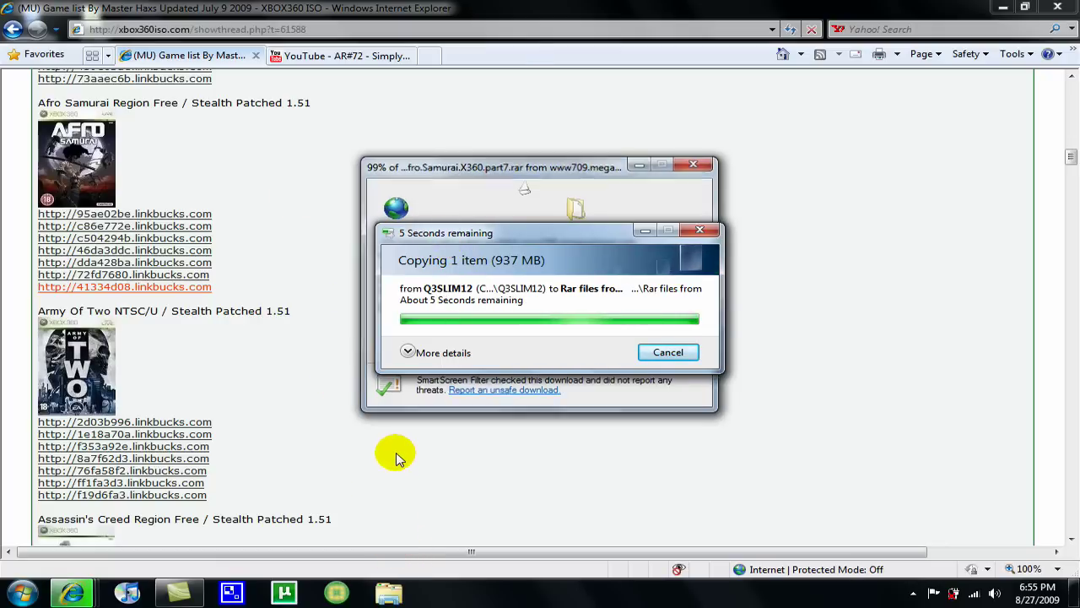
# Browse Downloads to the Rar files from internet explorer folder and open Afro.Samurai.X360.part1 in WinRAR.
pyautogui.click(392, 594)
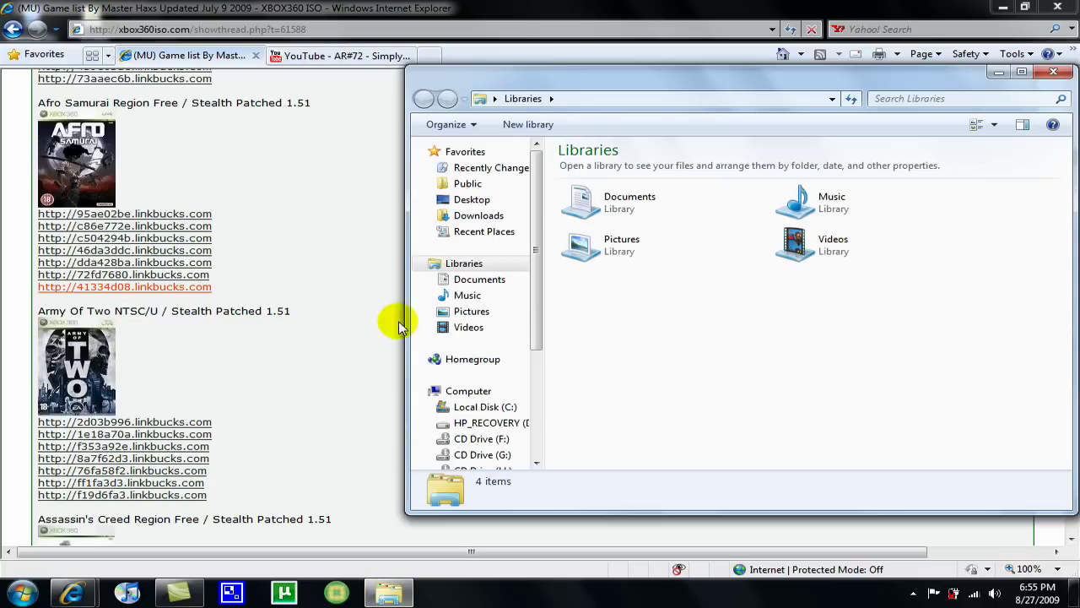
pyautogui.click(498, 216)
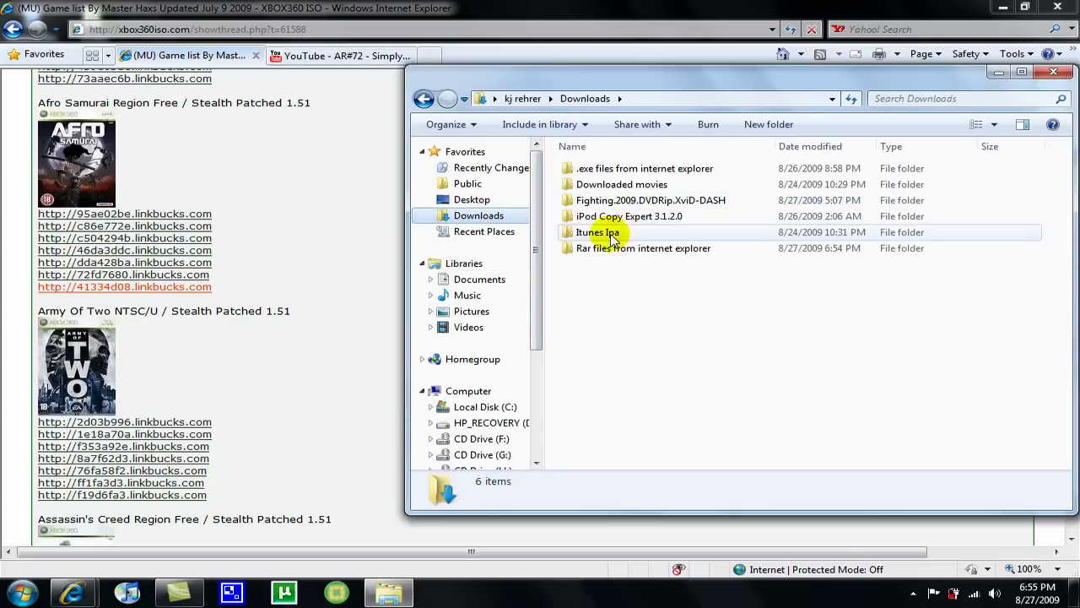
pyautogui.doubleClick(595, 251)
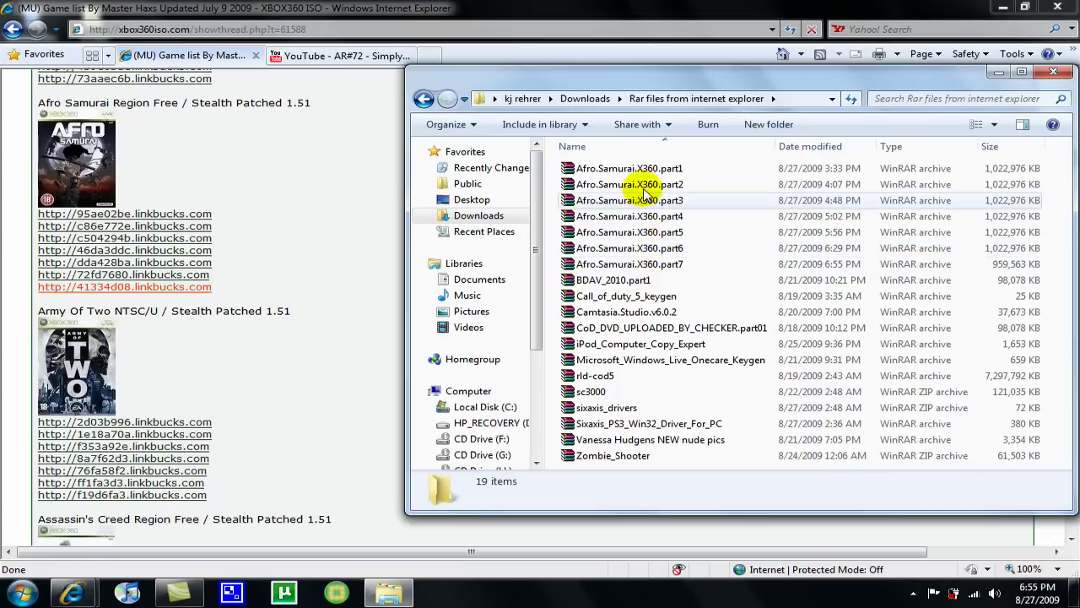
pyautogui.moveTo(629, 168)
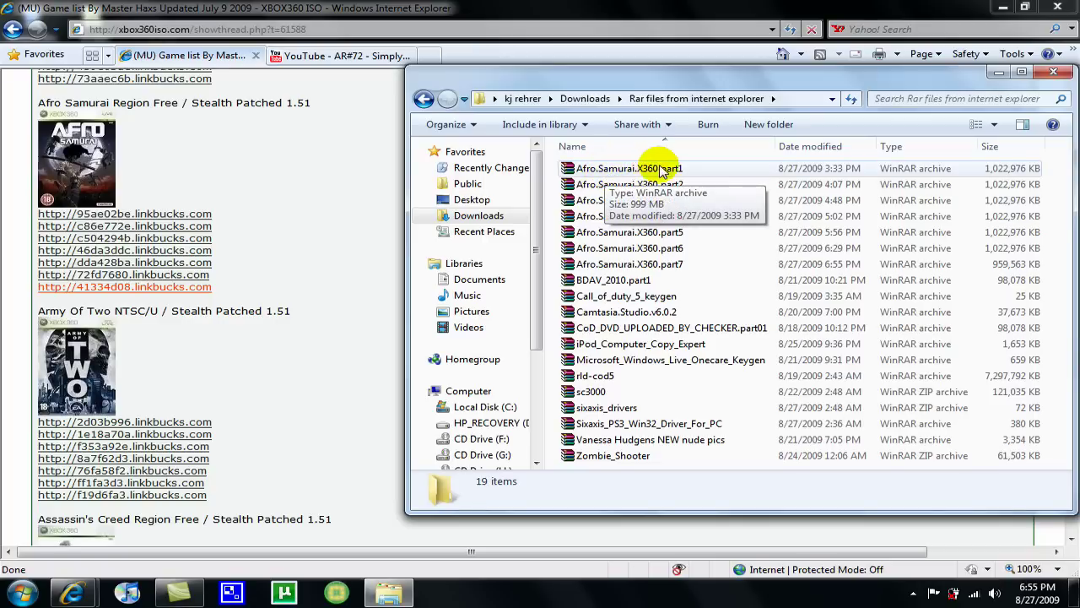
pyautogui.click(603, 170)
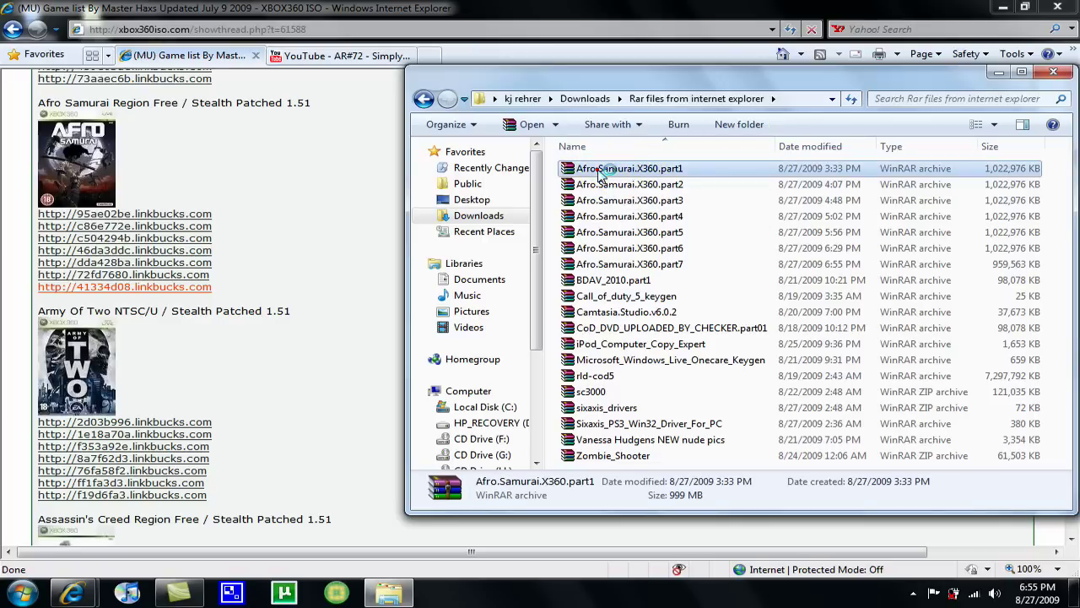
pyautogui.doubleClick(599, 169)
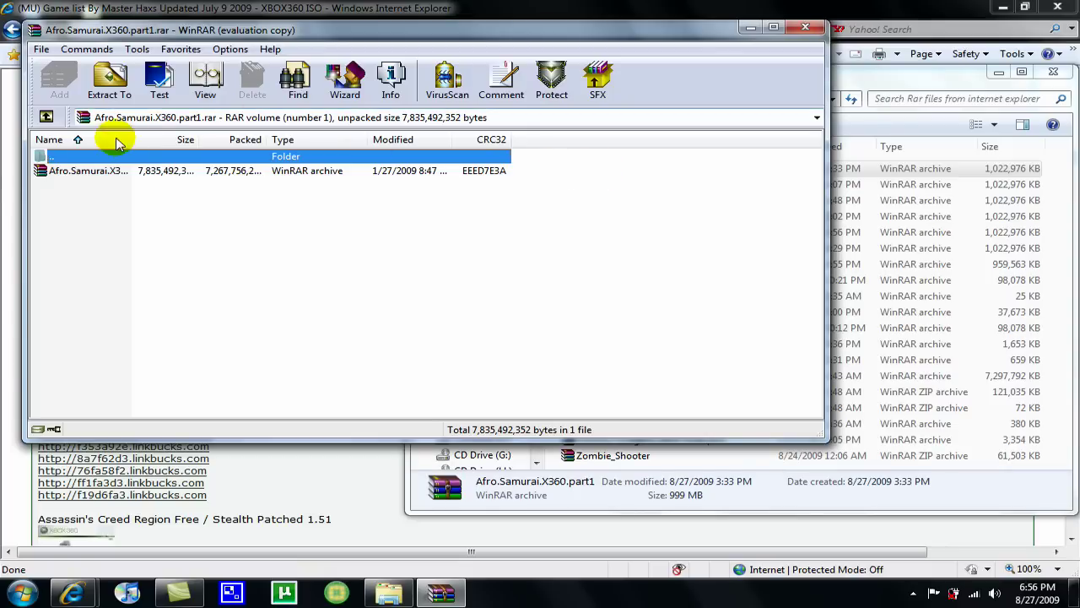
# Extract Afro.Samurai.X360.iso to the Desktop instead of the default folder, then return to the forum.
pyautogui.doubleClick(88, 173)
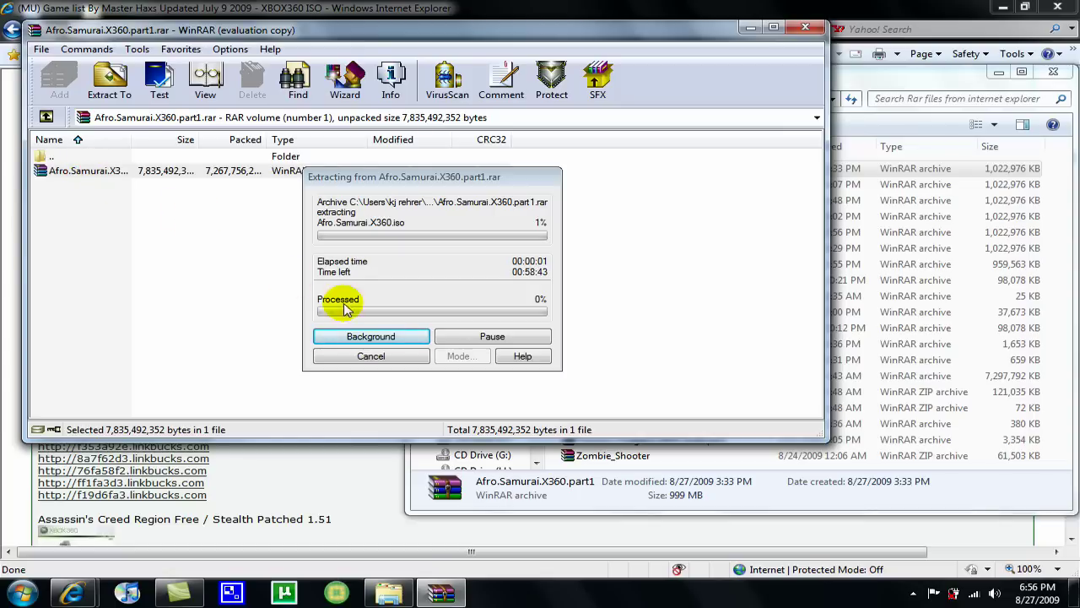
pyautogui.click(372, 356)
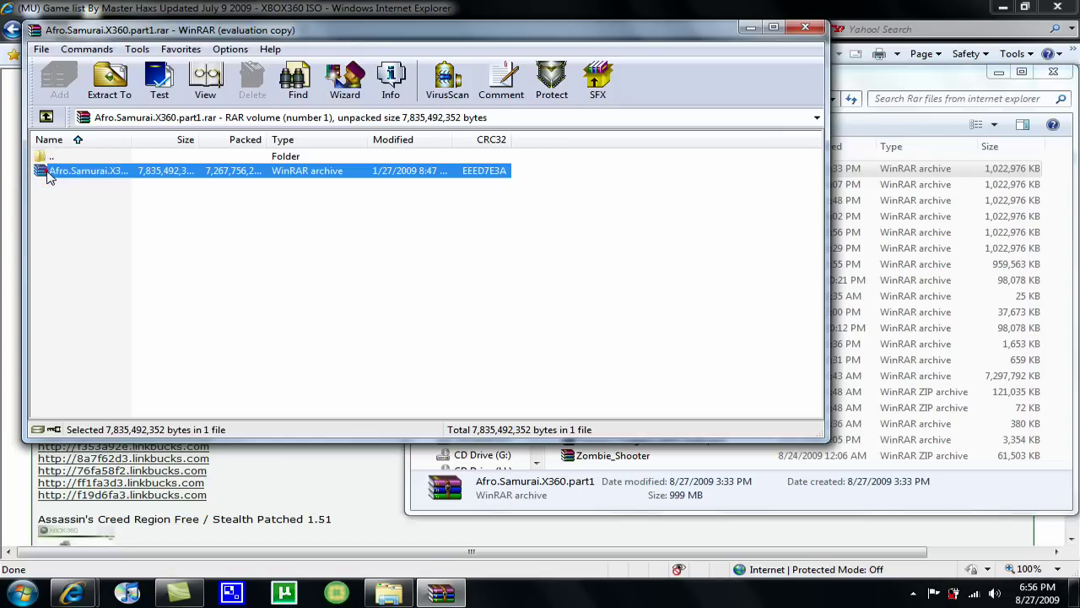
pyautogui.click(111, 80)
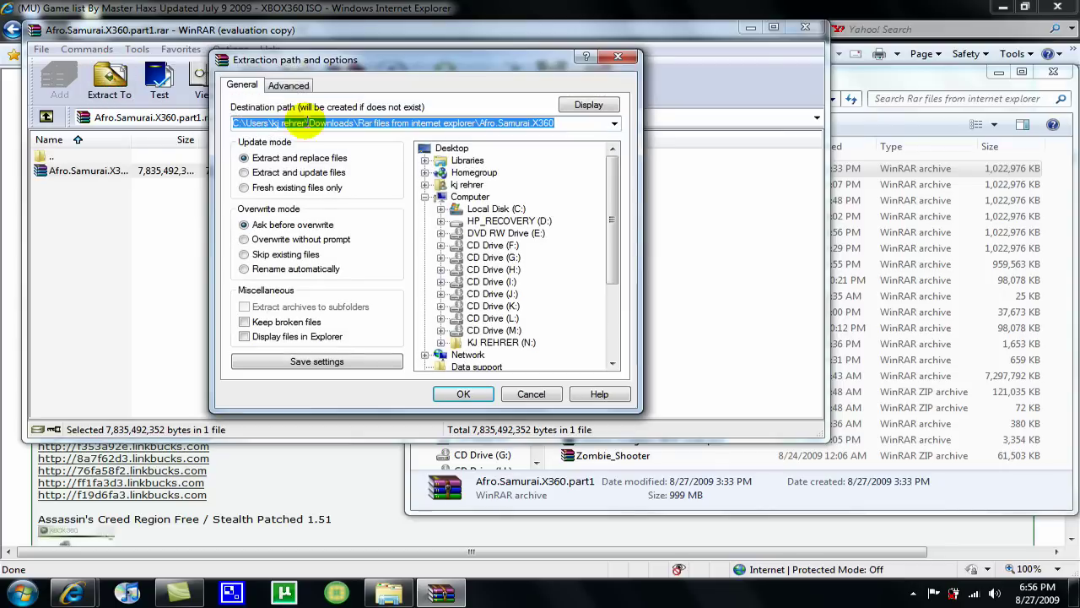
pyautogui.click(469, 148)
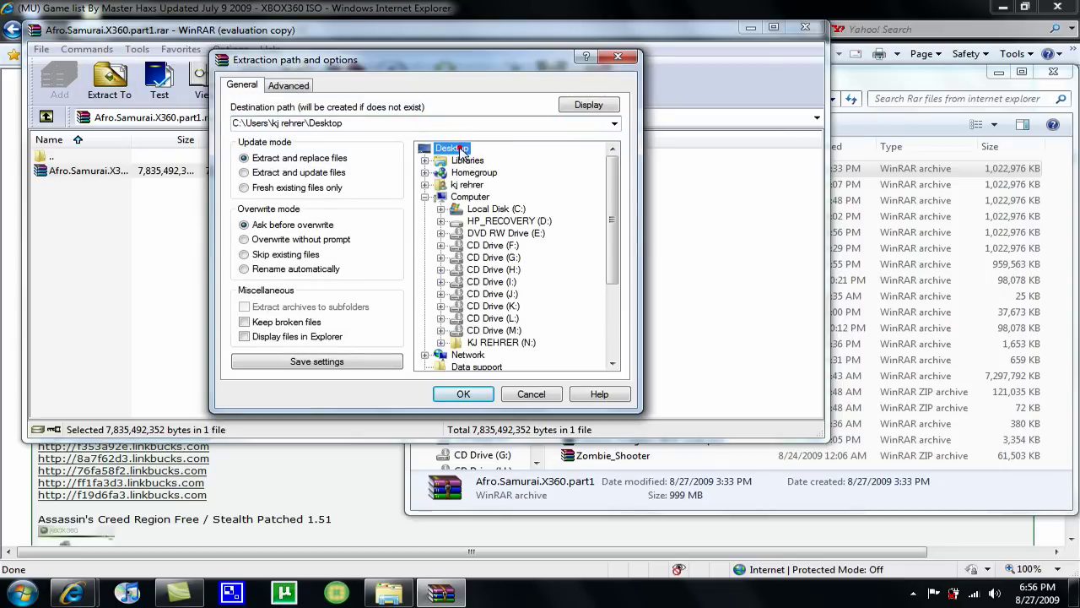
pyautogui.click(453, 395)
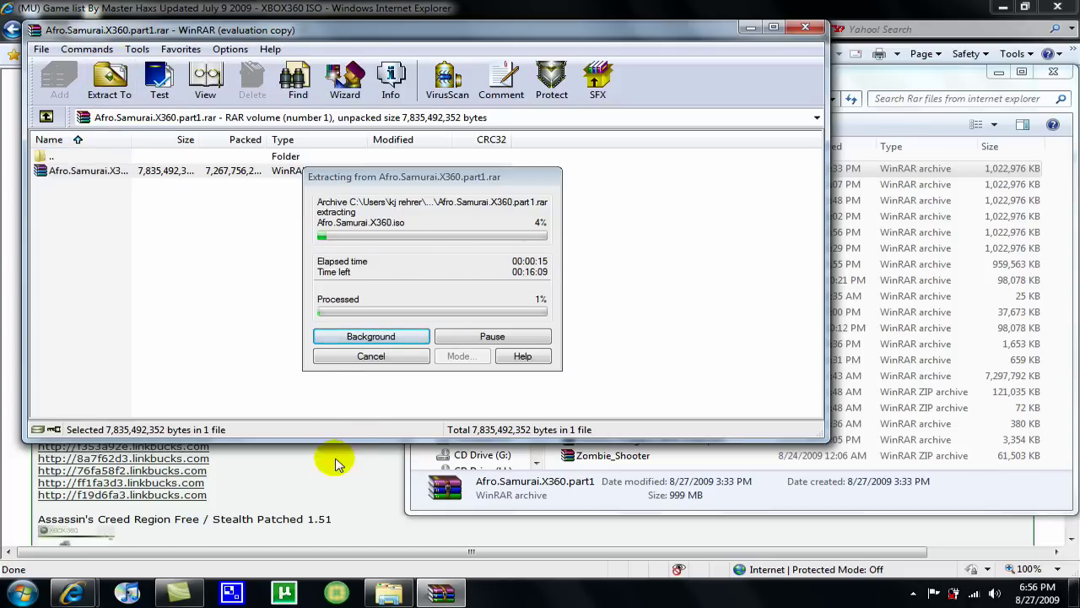
pyautogui.click(330, 488)
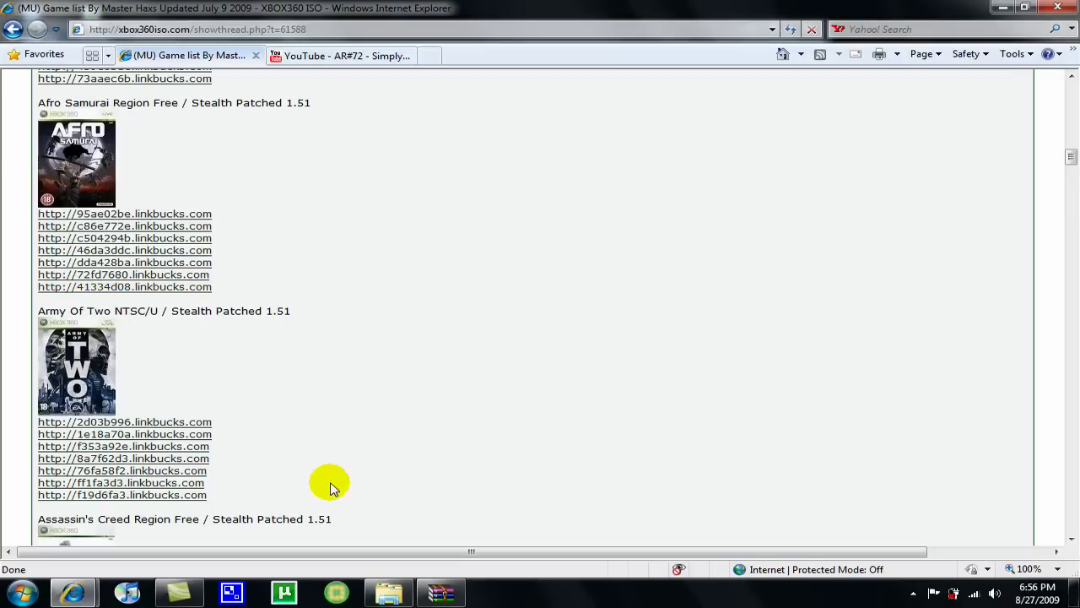
# Scroll through the Master Haxs game list, then restore WinRAR's extraction window at 8%.
pyautogui.scroll(5, 330, 481)
pyautogui.scroll(10, 342, 482)
pyautogui.scroll(2, 350, 477)
pyautogui.scroll(-3, 353, 487)
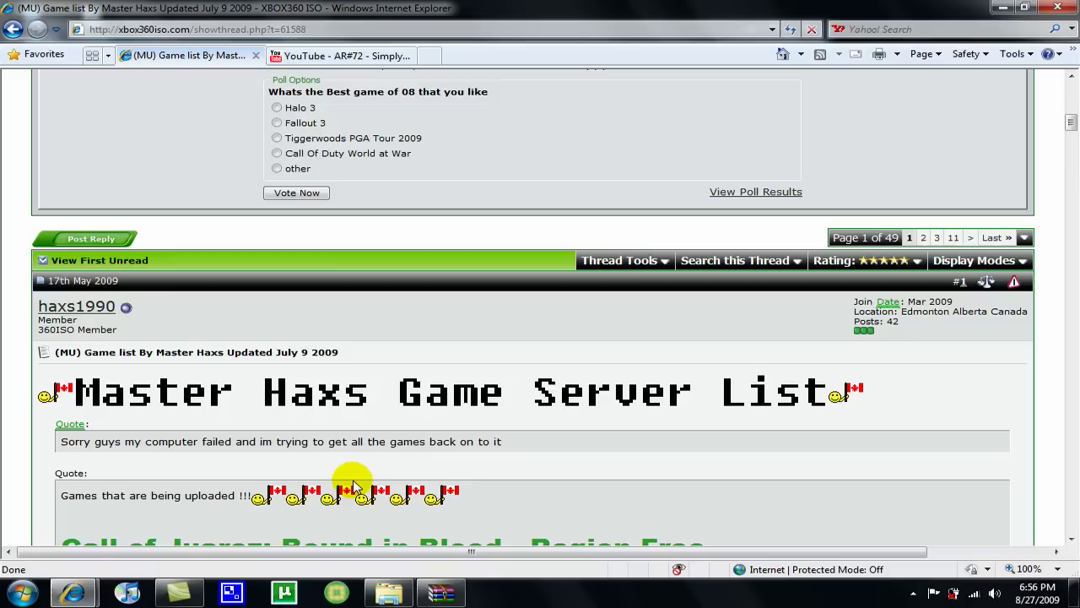
pyautogui.scroll(-3, 354, 481)
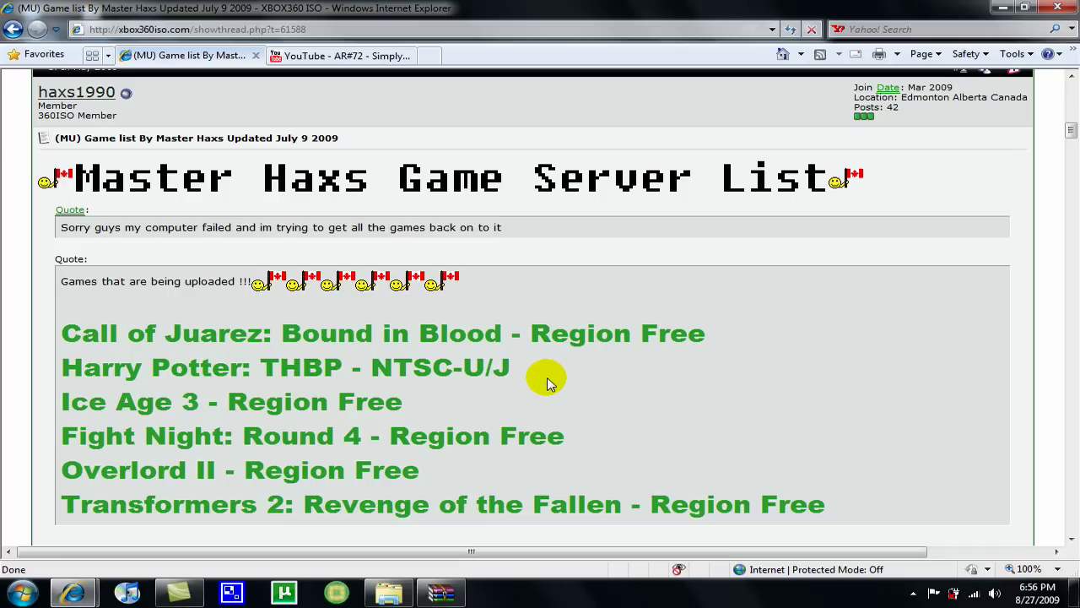
pyautogui.click(441, 593)
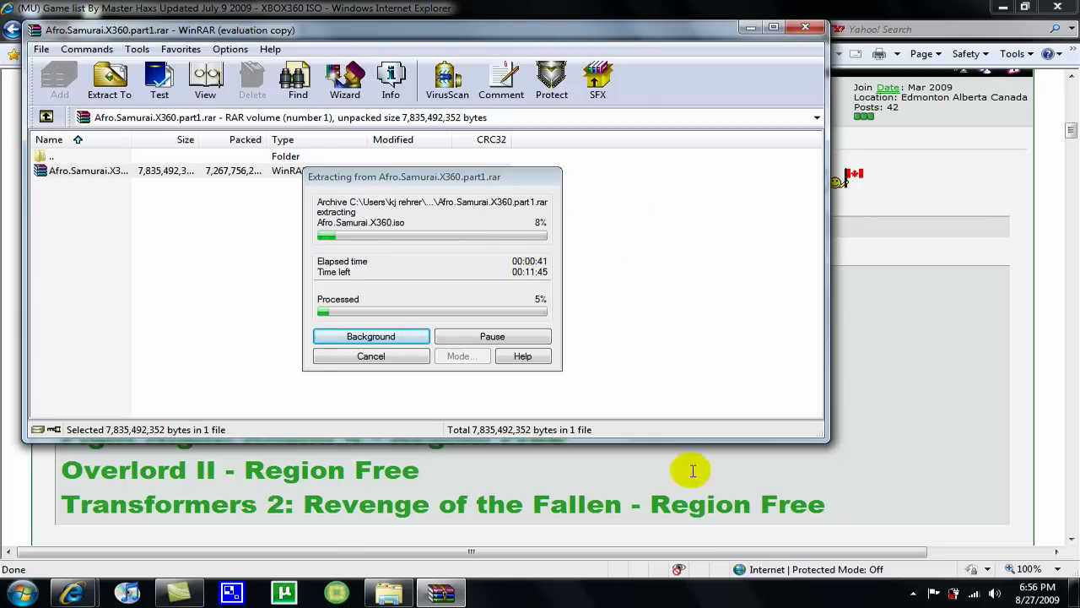
# Launch PowerISO from the Start menu and continue unregistered past the nag dialog.
pyautogui.click(21, 593)
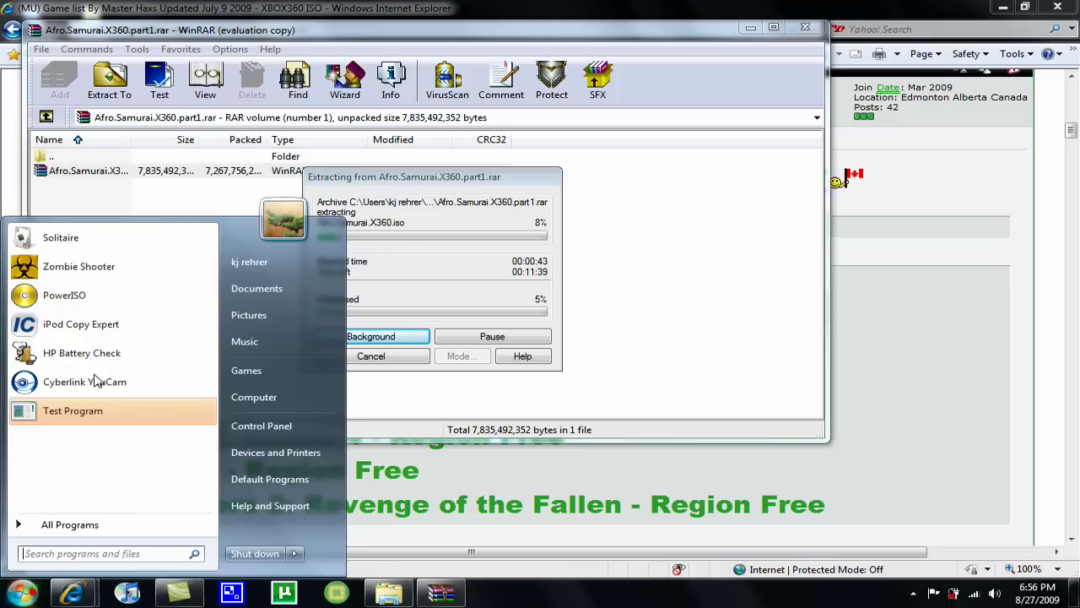
pyautogui.click(29, 296)
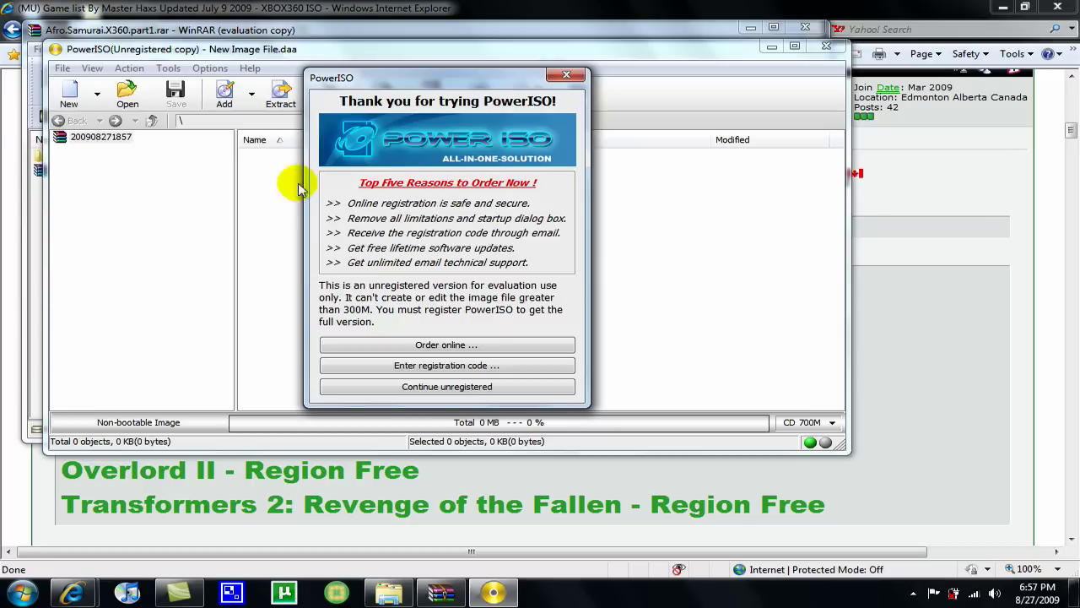
pyautogui.click(565, 76)
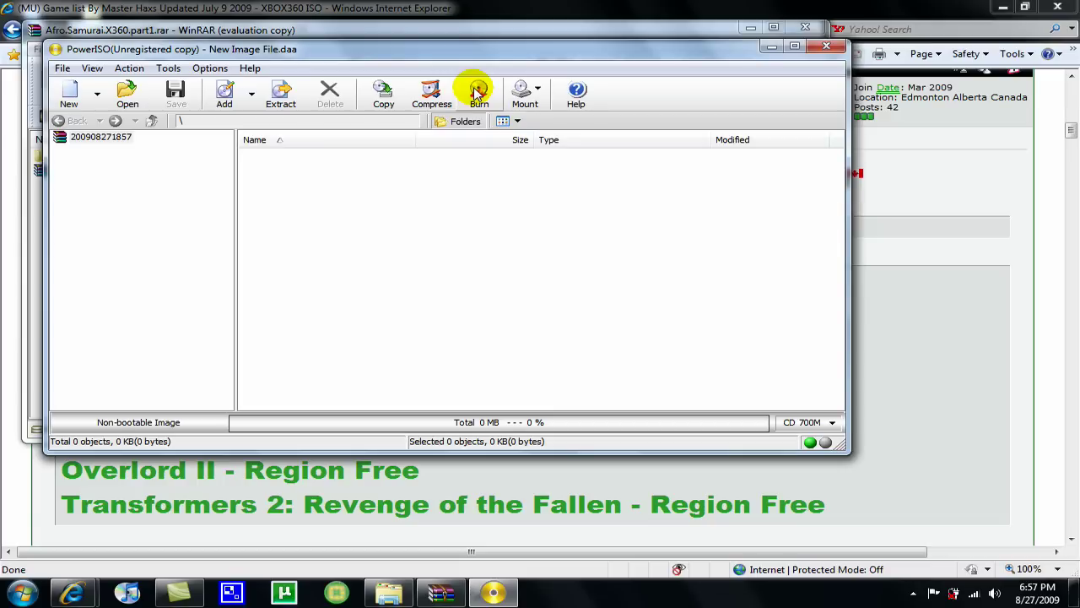
# Close PowerISO and show the screen recorder's controls from the tray overflow.
pyautogui.click(824, 47)
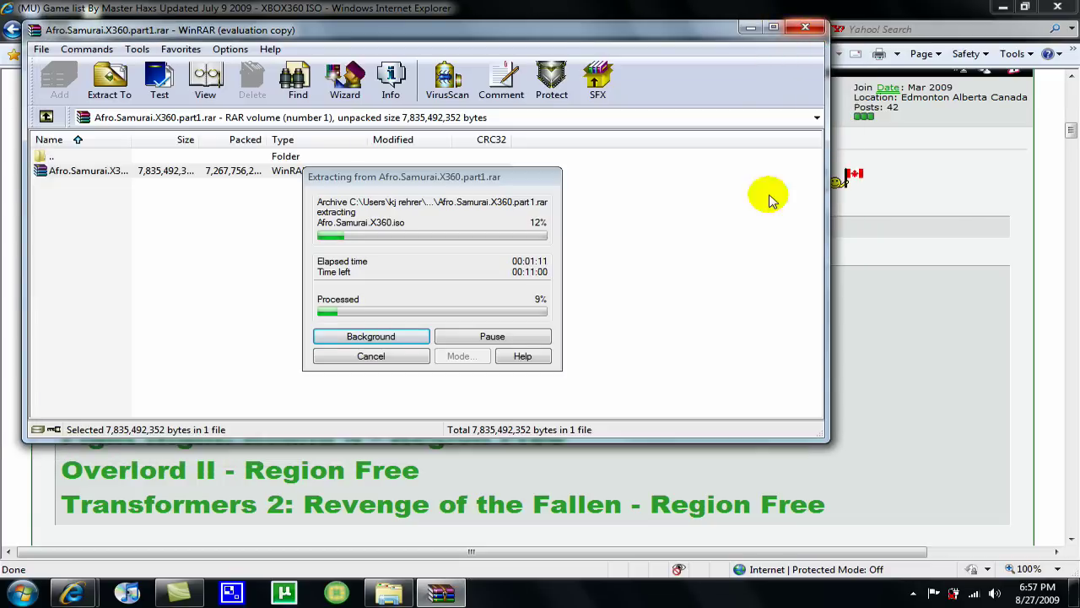
pyautogui.click(913, 593)
pyautogui.click(887, 516)
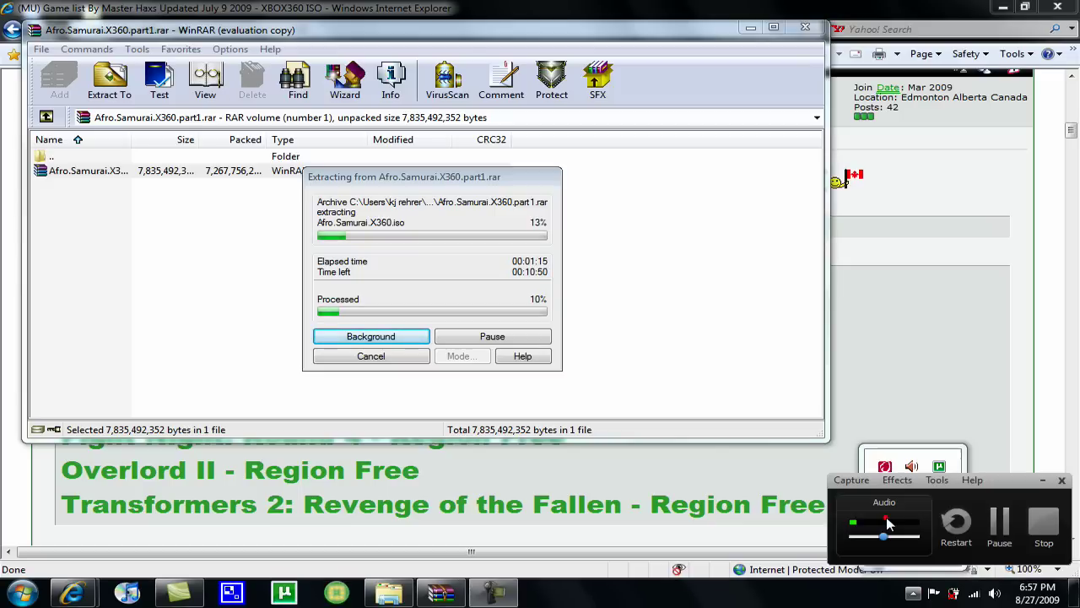